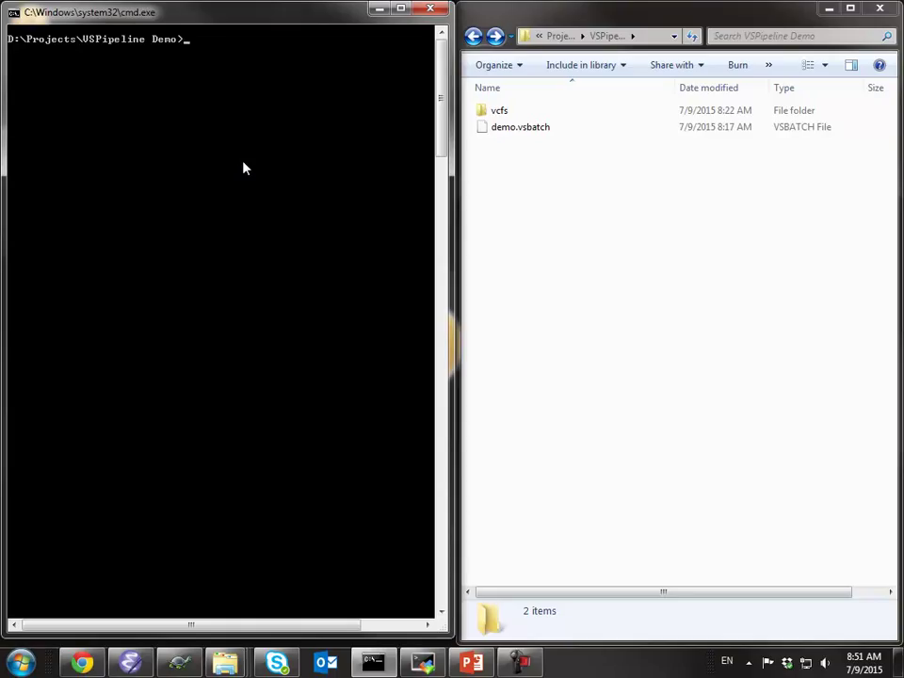
Step: Show vspipeline -h usage and the vspipeline -c help command list, then stage 'vspipeline -c batch file=demo.vsbatch'
{"action": "type", "text": "vspipeline -h"}
{"action": "key", "text": "Return"}
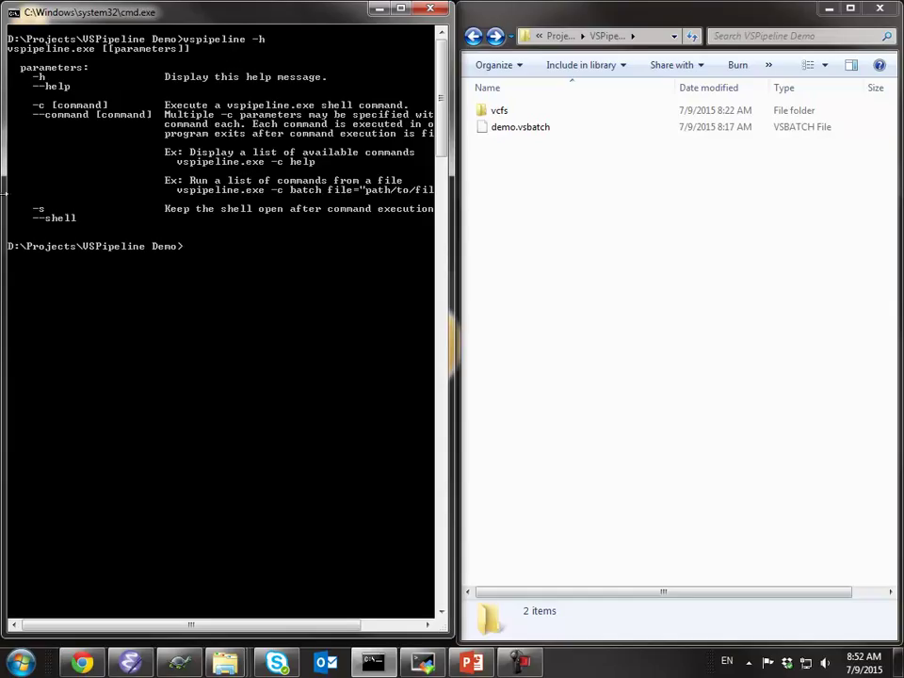
{"action": "key", "text": "Up"}
{"action": "type", "text": "elp"}
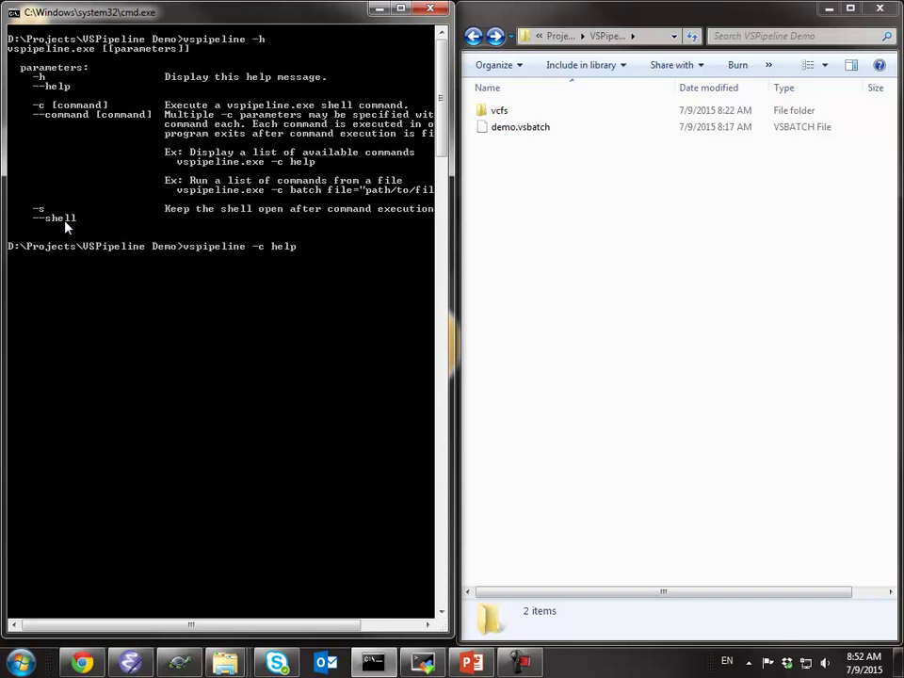
{"action": "key", "text": "Return"}
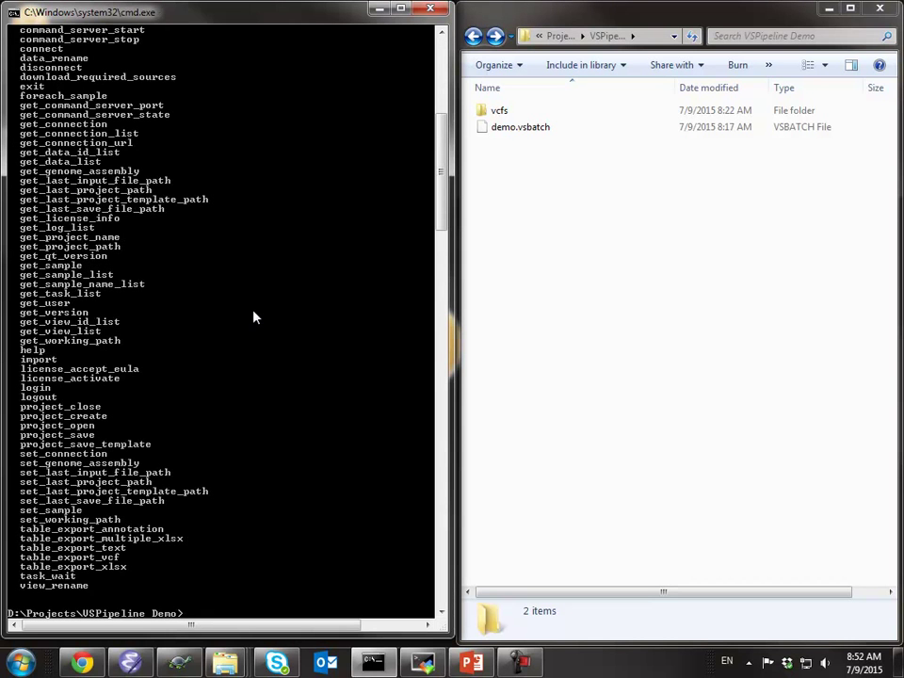
{"action": "key", "text": "Up"}
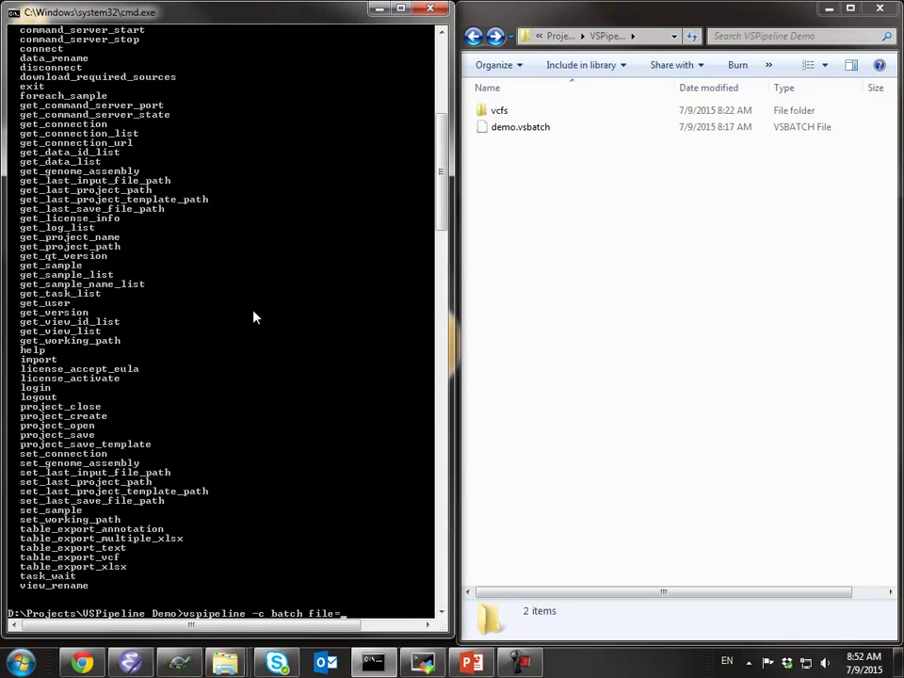
{"action": "type", "text": "emo.vsbatch"}
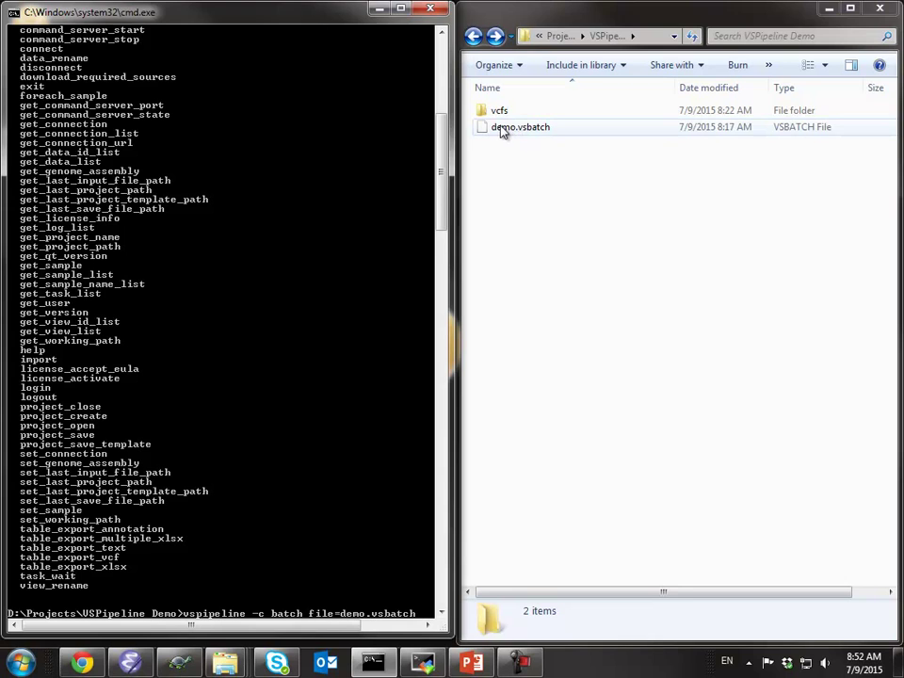
{"action": "right_click", "coordinate": [505, 133]}
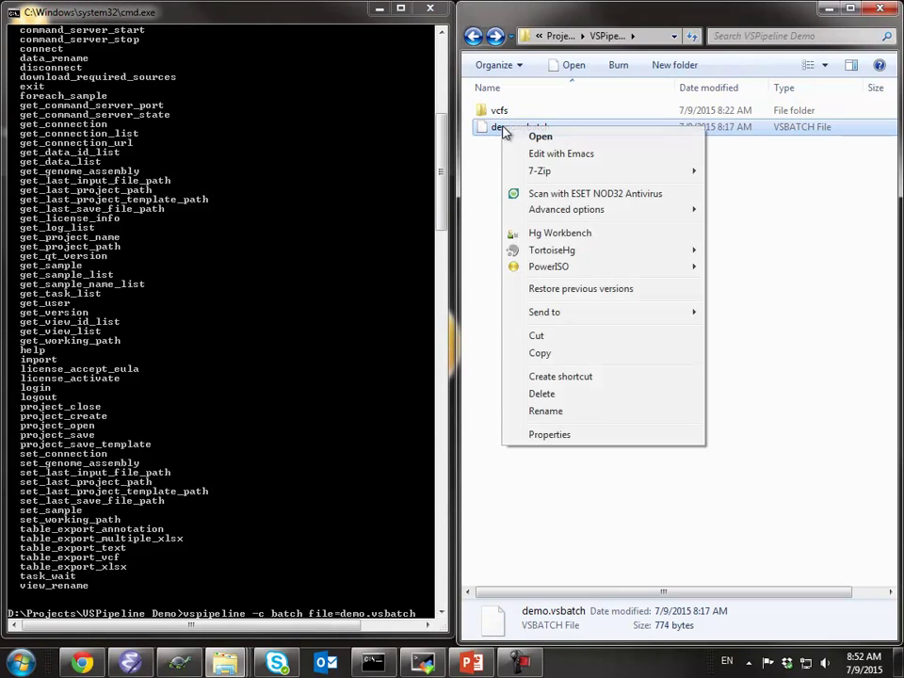
{"action": "left_click", "coordinate": [558, 154]}
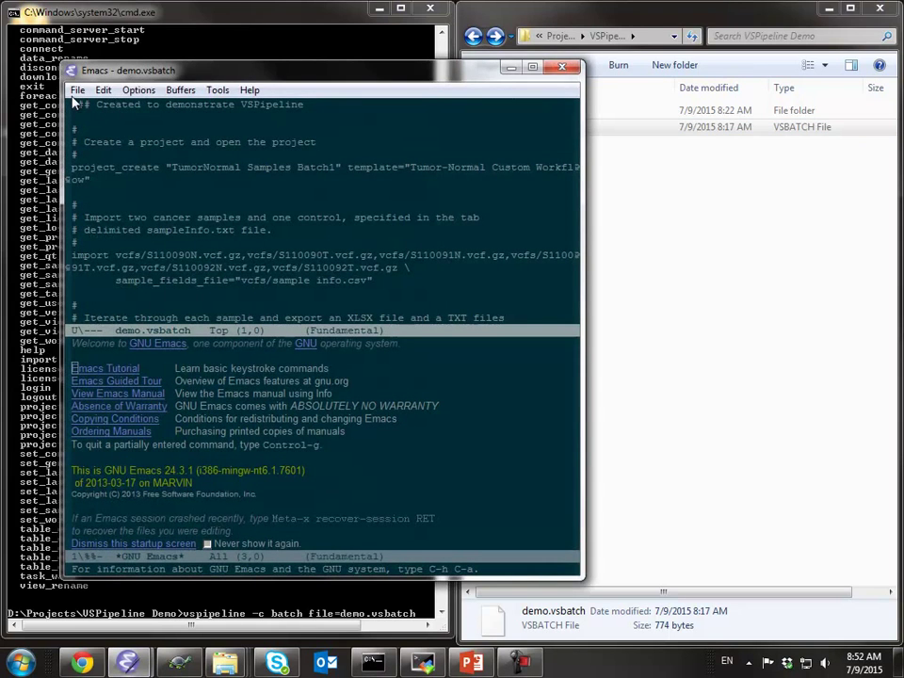
{"action": "key", "text": "ctrl+x"}
{"action": "key", "text": "1"}
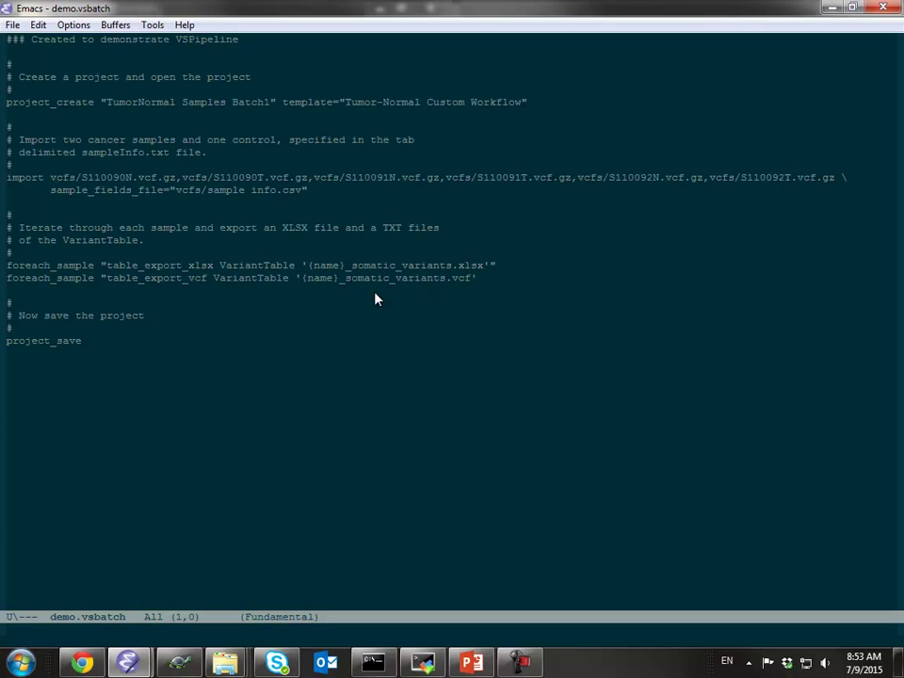
{"action": "key", "text": "ctrl+x"}
{"action": "key", "text": "ctrl+c"}
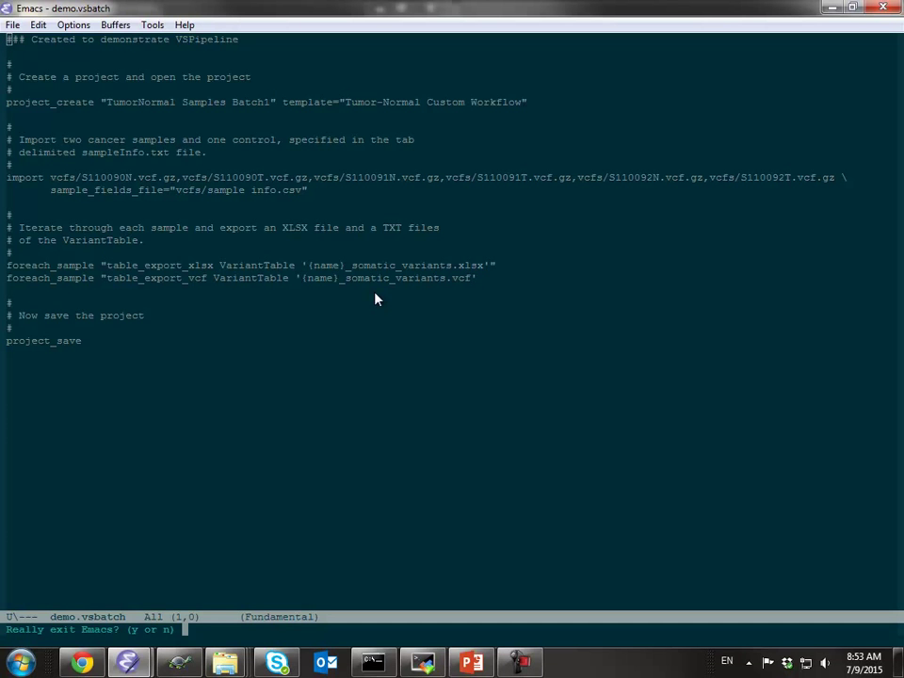
{"action": "key", "text": "y"}
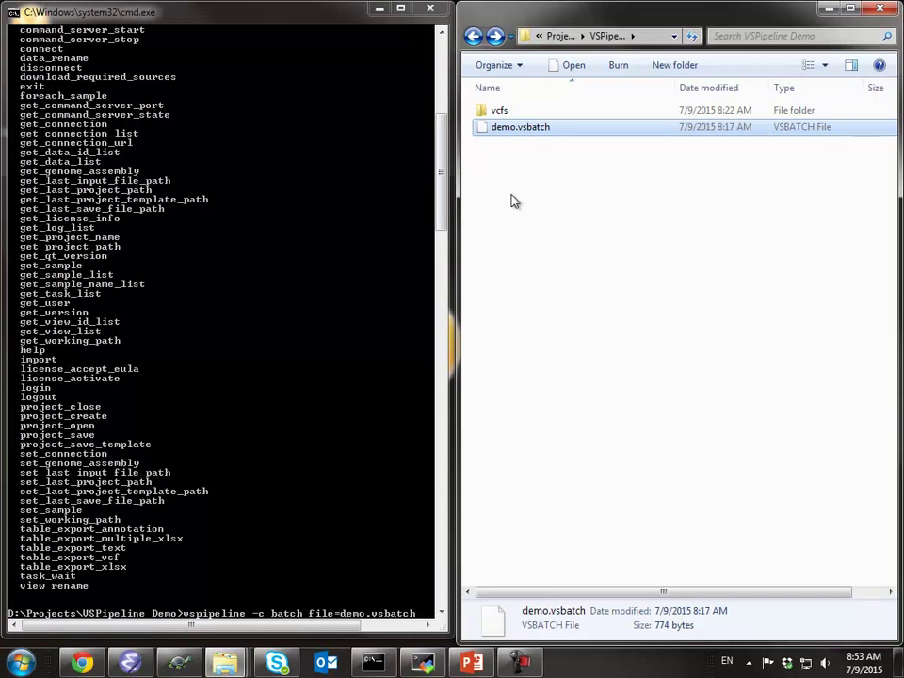
Step: Open sample info.csv from the vcfs folder in Excel
{"action": "double_click", "coordinate": [524, 110]}
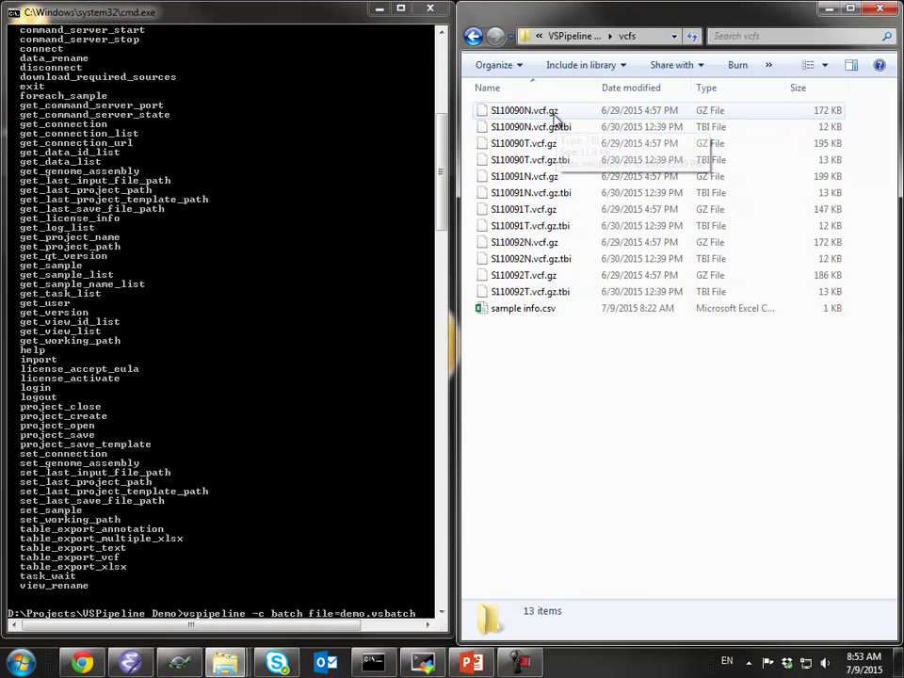
{"action": "right_click", "coordinate": [498, 315]}
{"action": "key", "text": "Escape"}
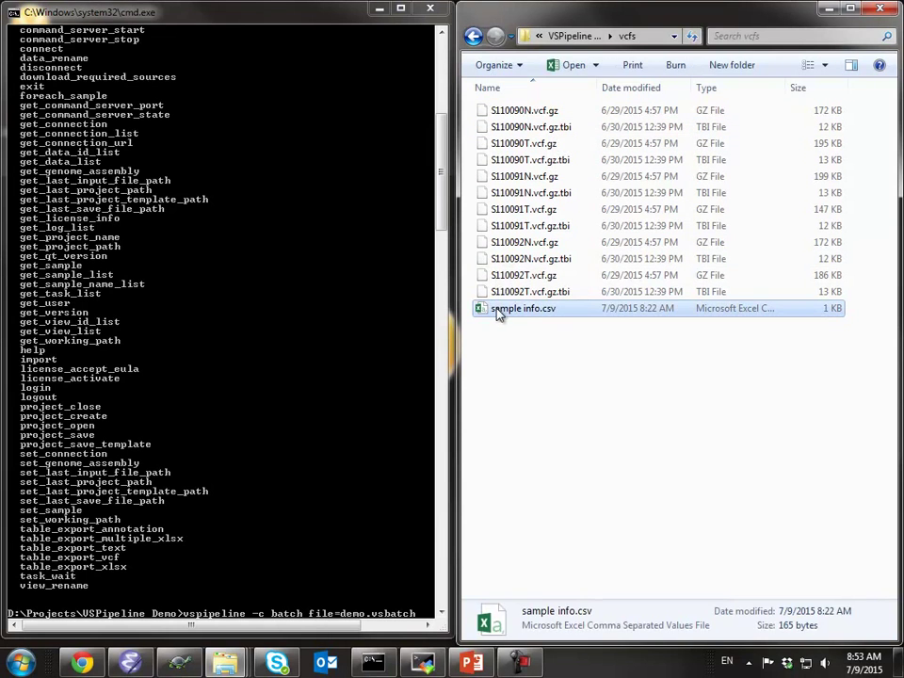
{"action": "double_click", "coordinate": [498, 315]}
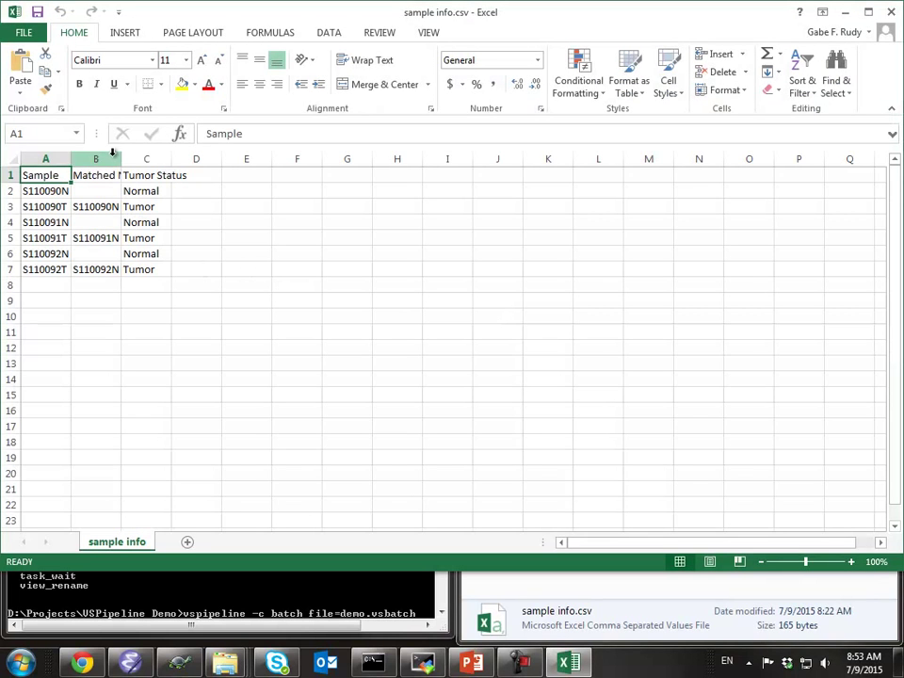
Step: Widen column B to read Matched Normal, then close Excel without saving
{"action": "left_click_drag", "start_coordinate": [124, 157], "coordinate": [221, 158]}
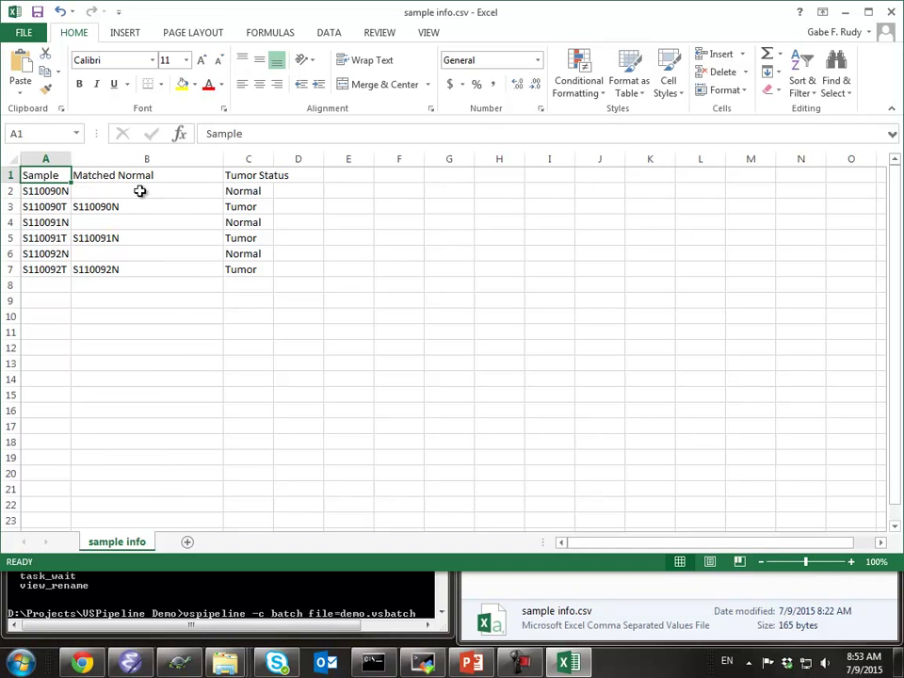
{"action": "left_click", "coordinate": [890, 11]}
{"action": "left_click", "coordinate": [451, 346]}
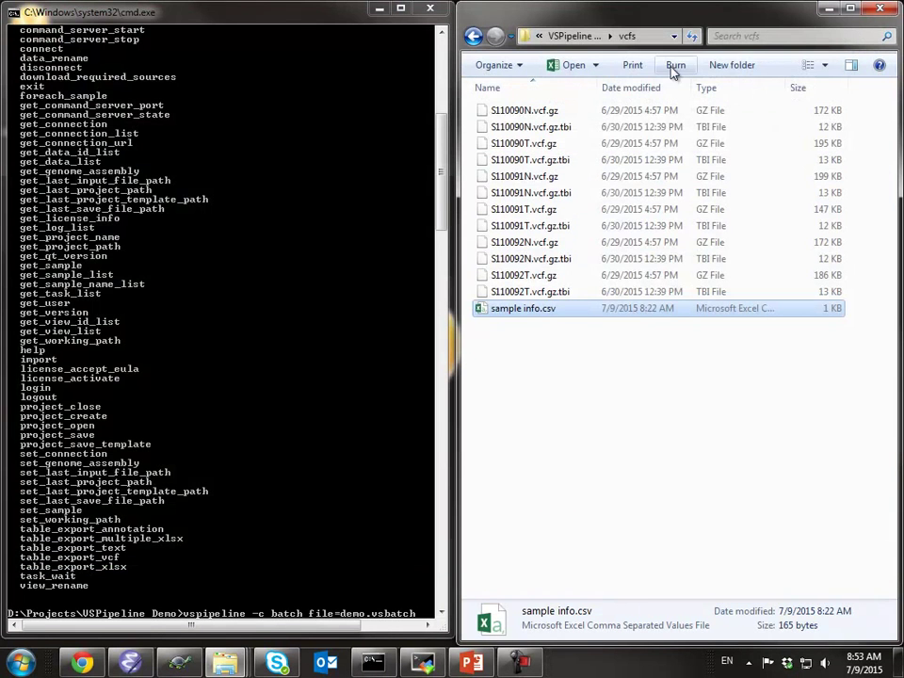
Step: Back in VSPipeline Demo, run the demo.vsbatch batch and open S110090T_somatic_variants.xlsx
{"action": "left_click", "coordinate": [576, 35]}
{"action": "left_click", "coordinate": [525, 236]}
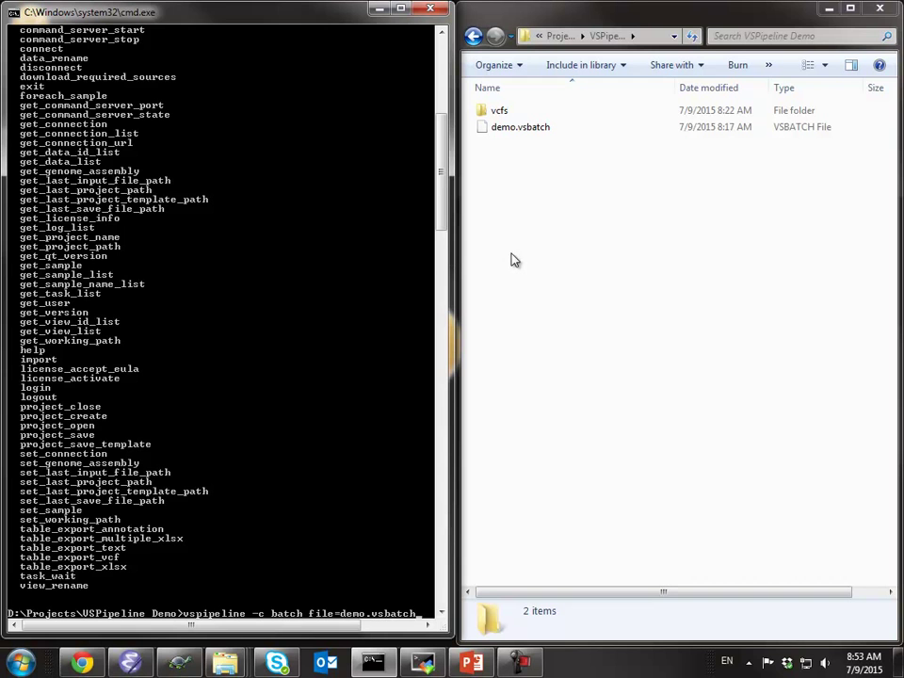
{"action": "key", "text": "Return"}
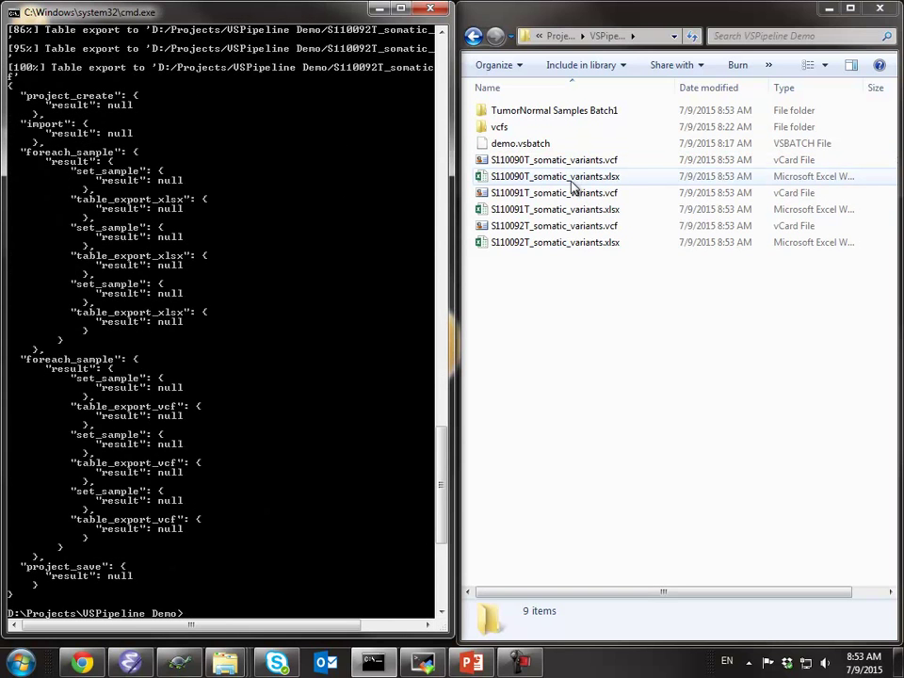
{"action": "double_click", "coordinate": [511, 176]}
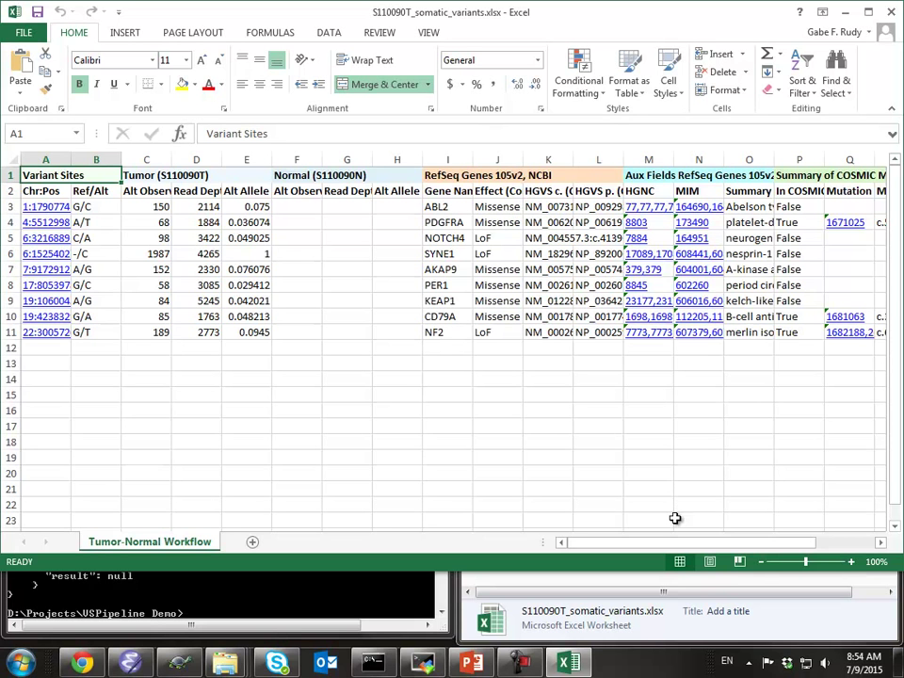
{"action": "left_click_drag", "start_coordinate": [745, 543], "coordinate": [799, 540]}
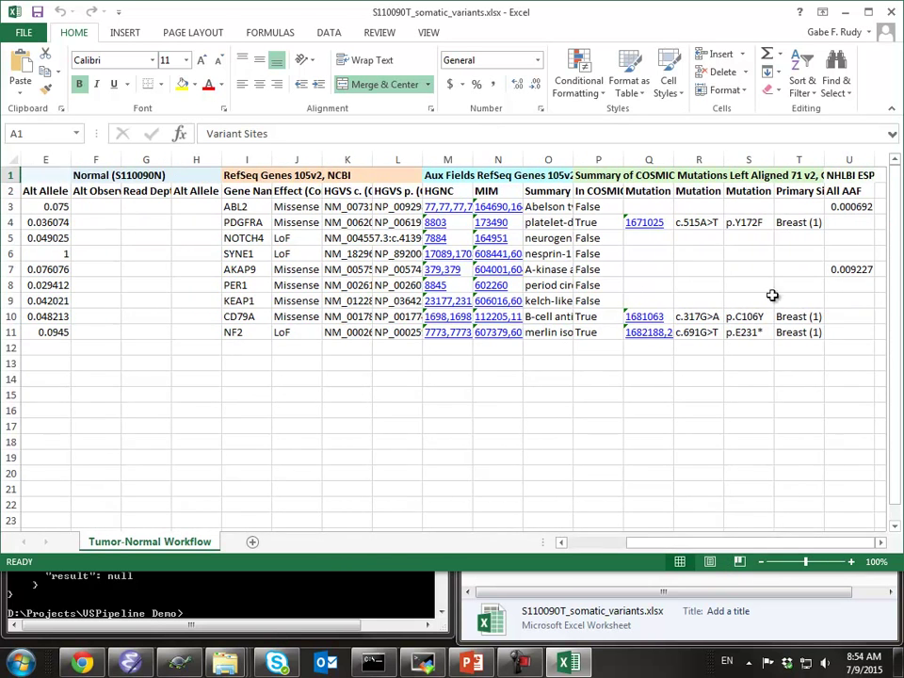
{"action": "left_click", "coordinate": [638, 230]}
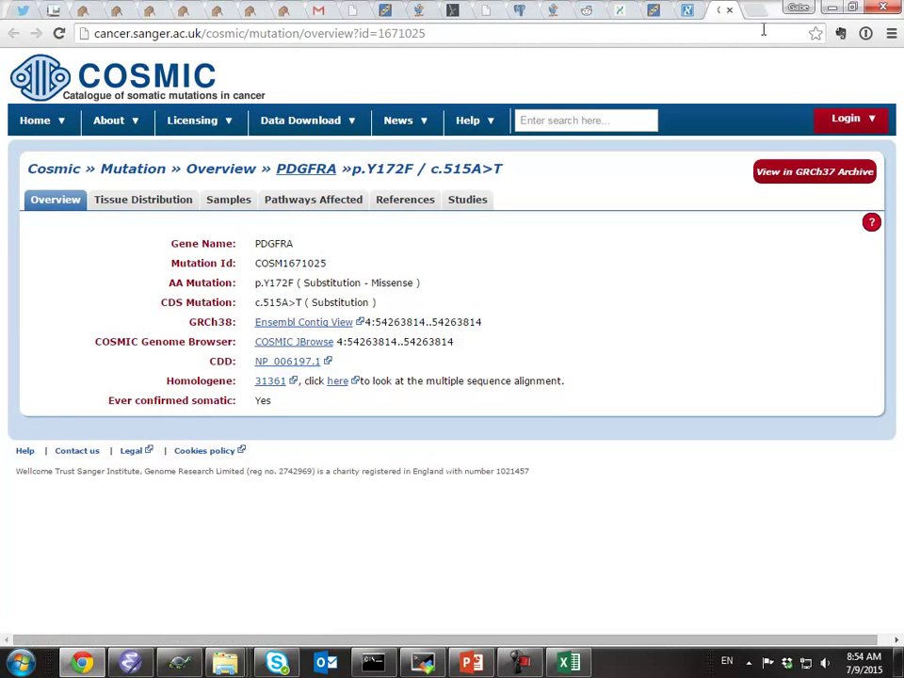
{"action": "left_click", "coordinate": [829, 11]}
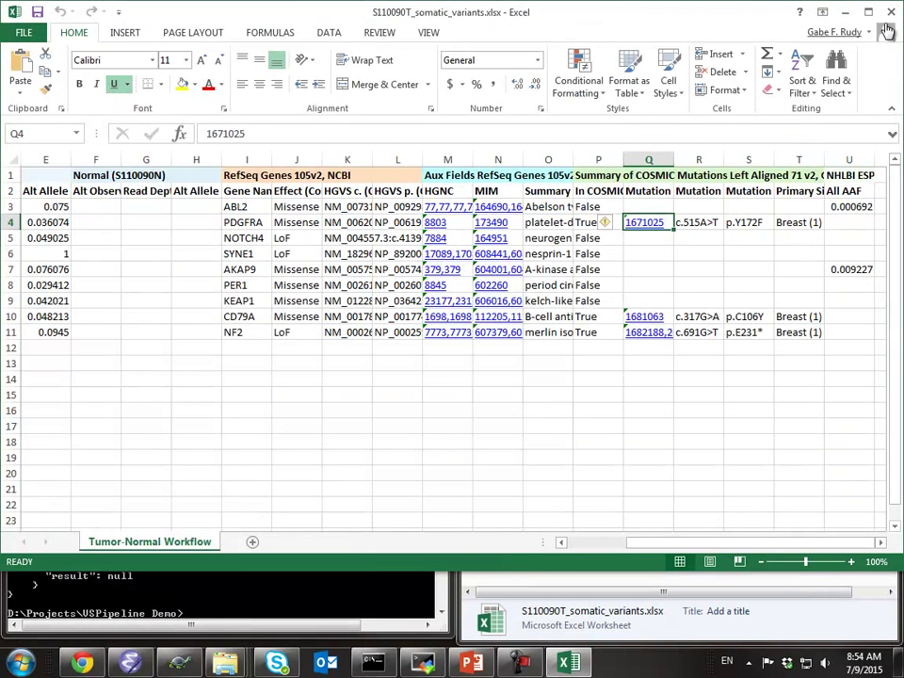
{"action": "left_click", "coordinate": [891, 19]}
{"action": "left_click_drag", "start_coordinate": [565, 162], "coordinate": [534, 112]}
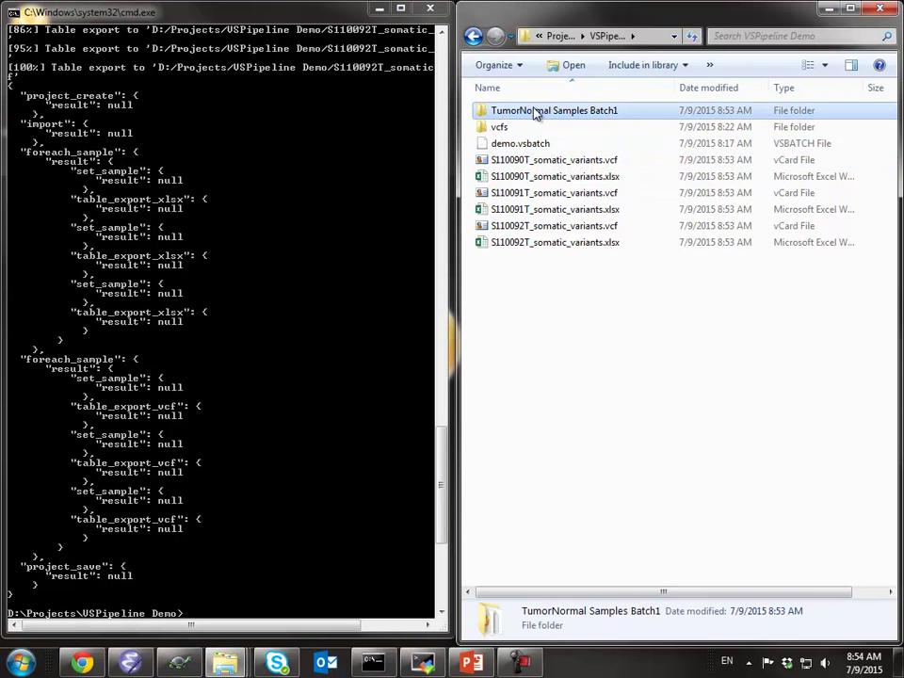
Step: Open TumorNormal Samples Batch1.vsproject from its folder into VarSeq
{"action": "double_click", "coordinate": [535, 112]}
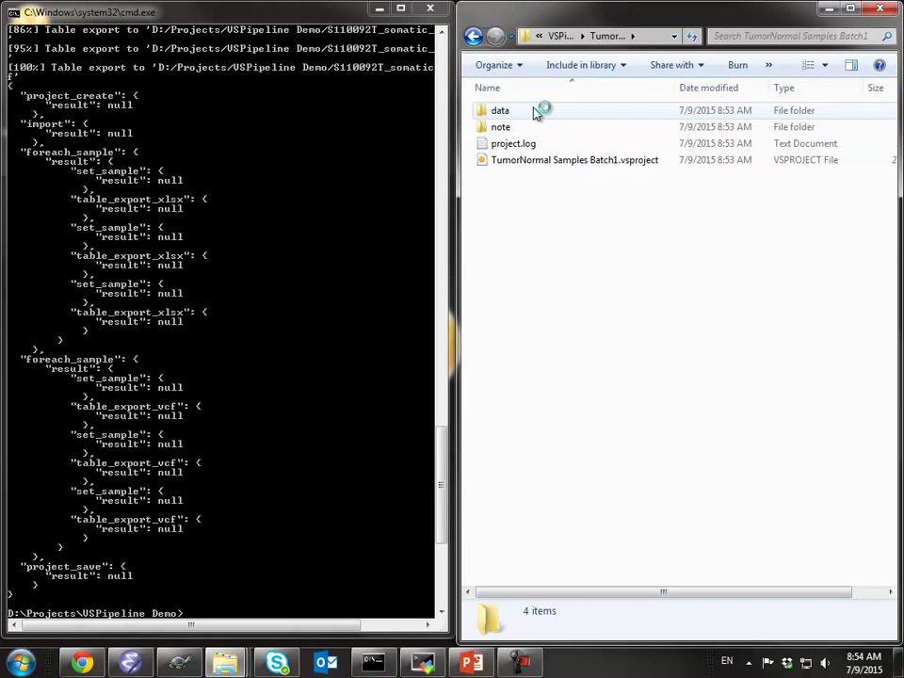
{"action": "left_click", "coordinate": [543, 168]}
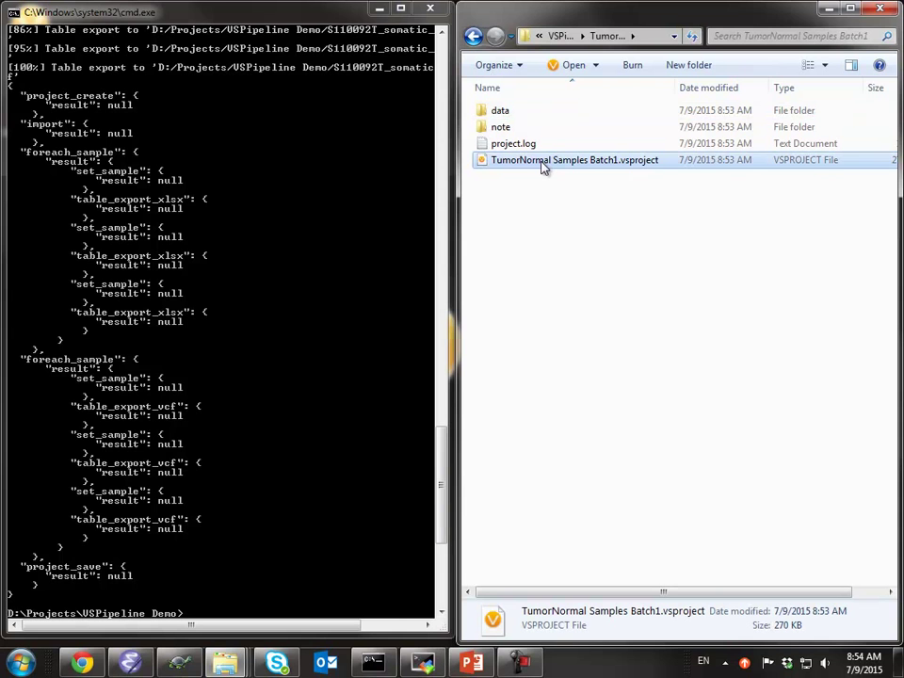
{"action": "double_click", "coordinate": [542, 164]}
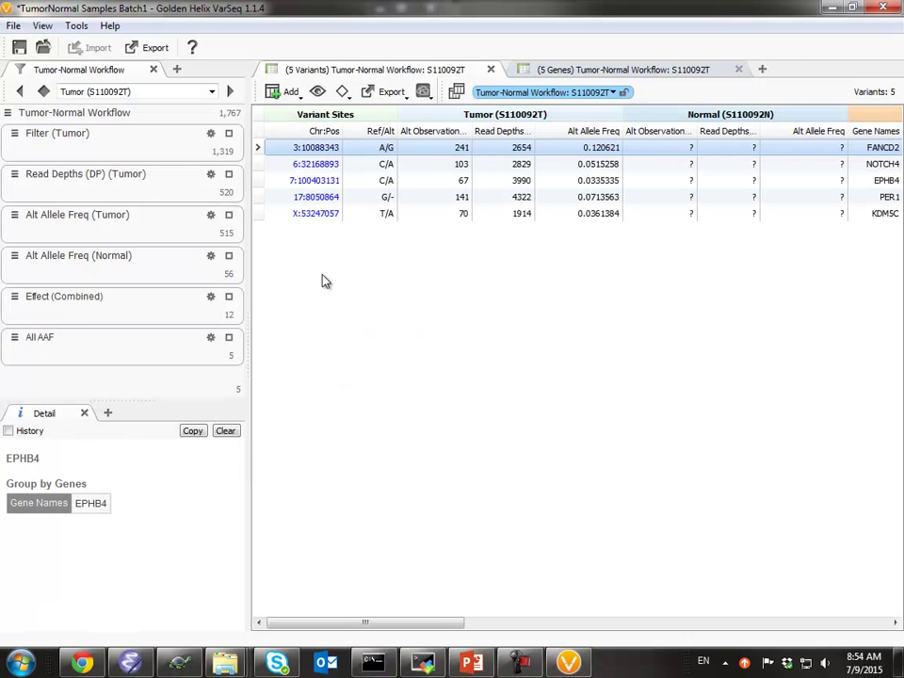
Step: Add a GenomeBrowse view and jump to the FANCD2 variant 3:10088343
{"action": "left_click_drag", "start_coordinate": [335, 624], "coordinate": [273, 603]}
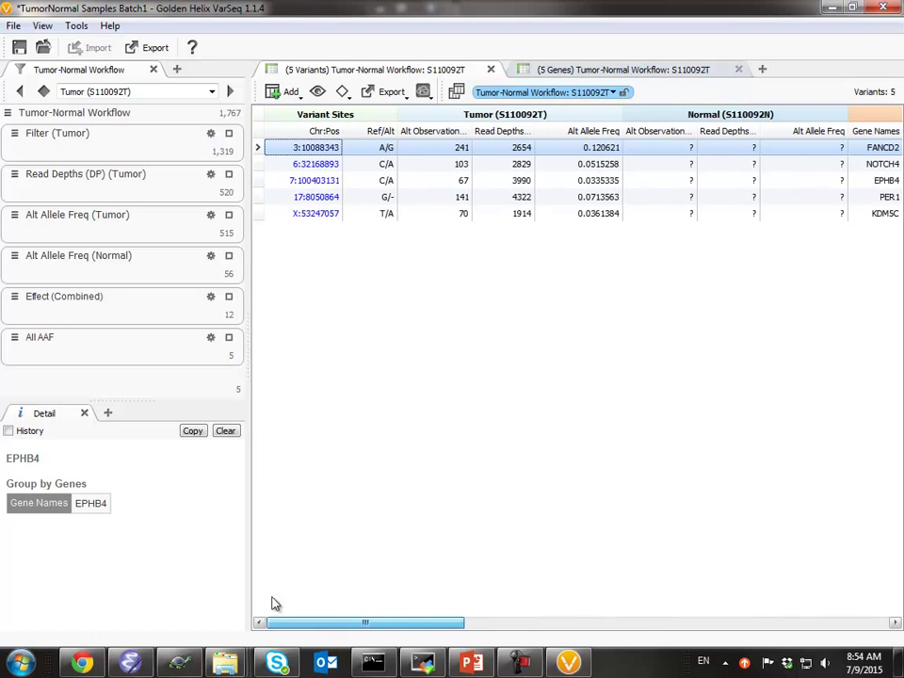
{"action": "left_click", "coordinate": [424, 91]}
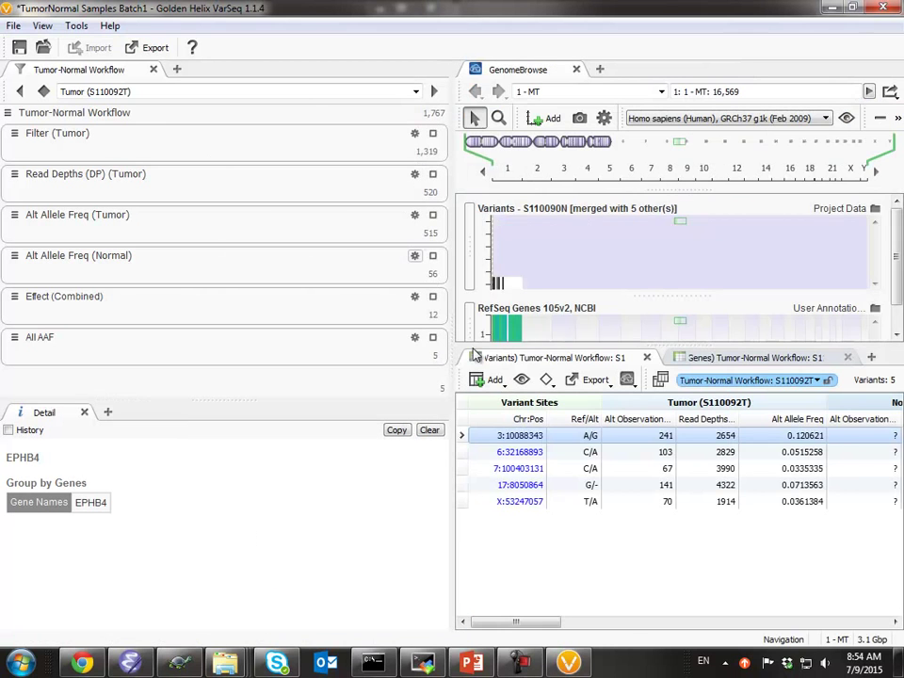
{"action": "left_click", "coordinate": [569, 440]}
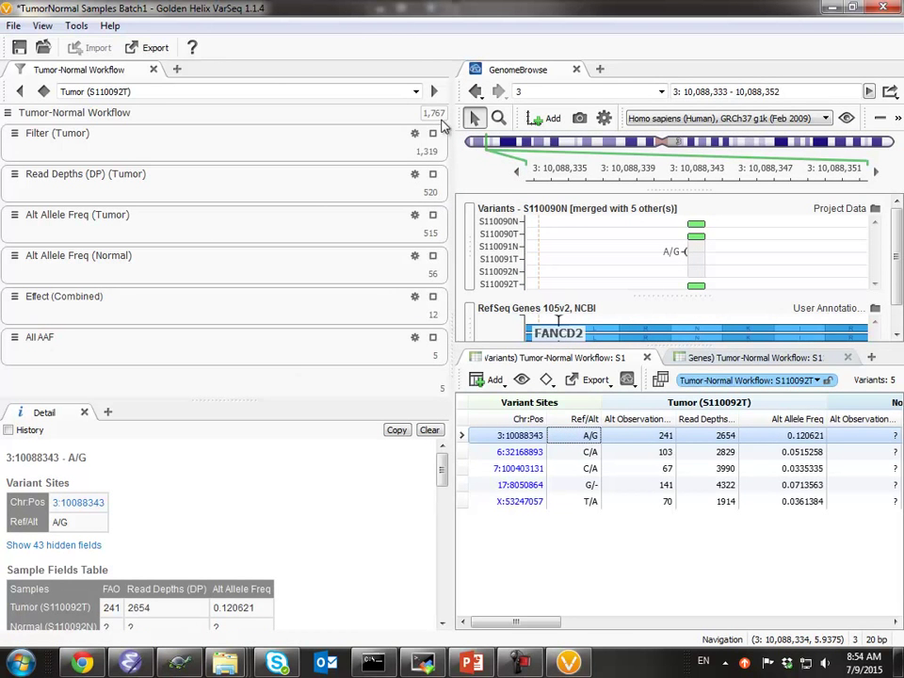
Step: List all 1,767 Tumor-Normal Workflow input variants and check the table's Export options
{"action": "left_click", "coordinate": [436, 114]}
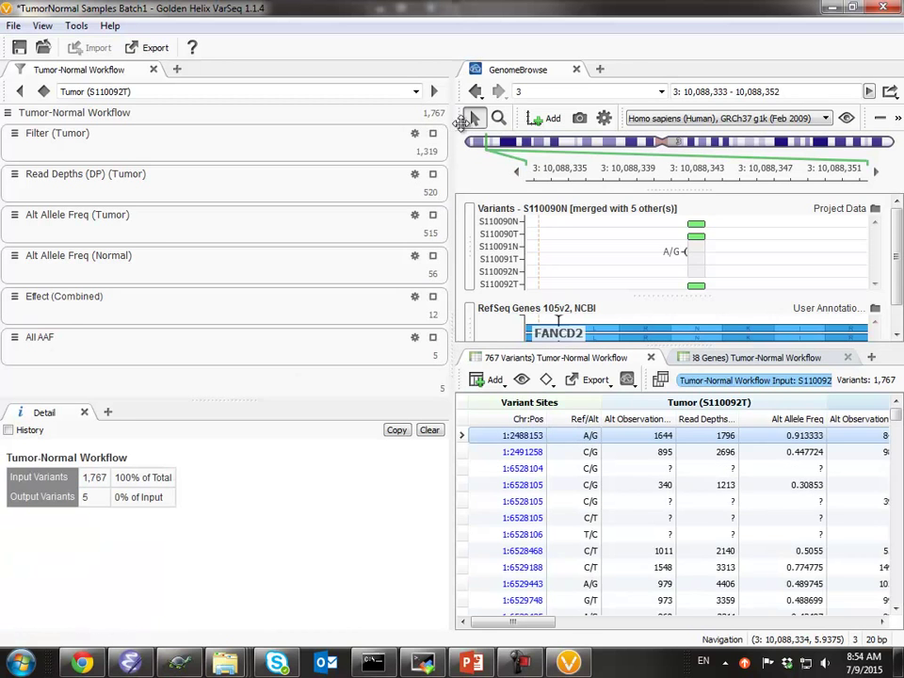
{"action": "left_click", "coordinate": [595, 381]}
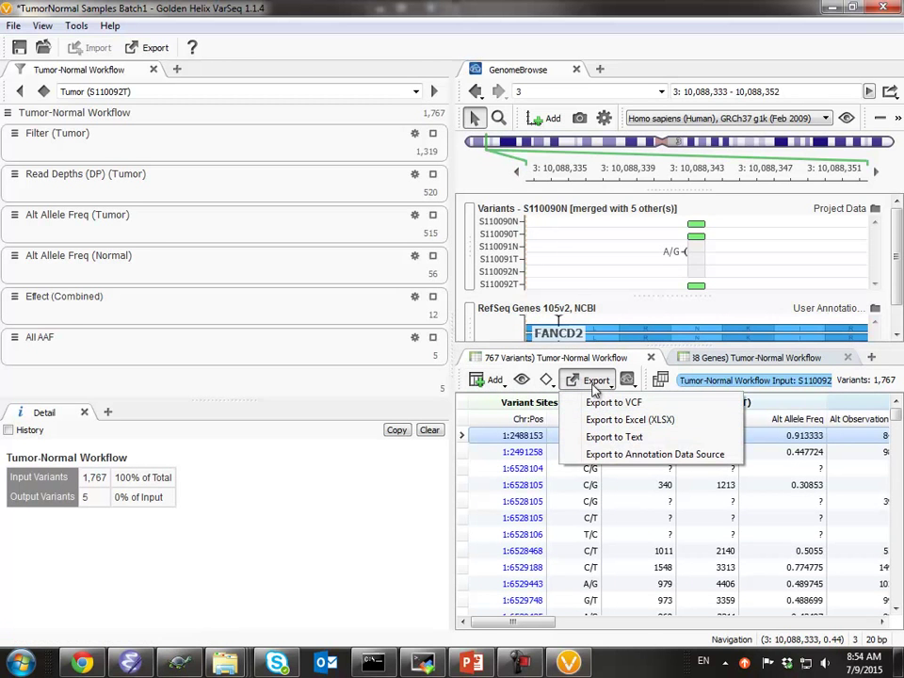
{"action": "left_click", "coordinate": [595, 383]}
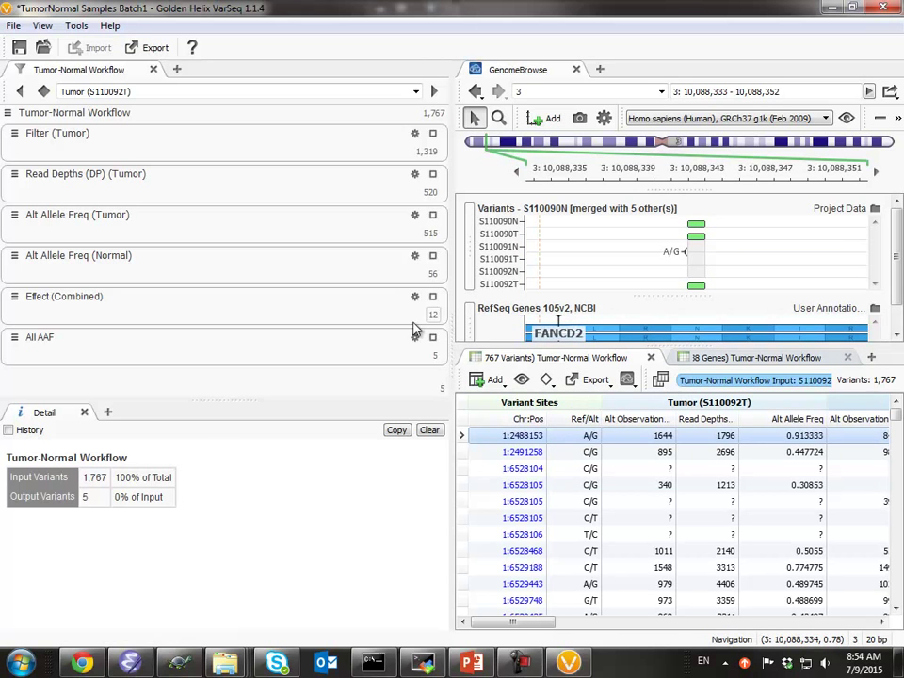